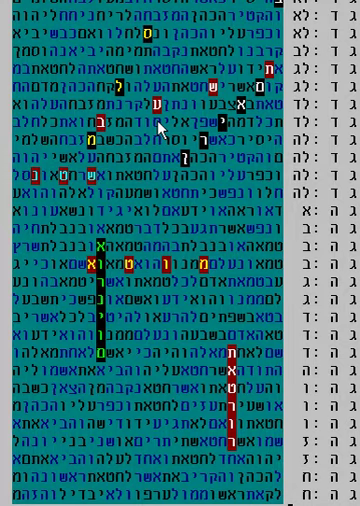
{"action": "scroll", "coordinate": [157, 120], "scroll_direction": "up", "scroll_amount": 2}
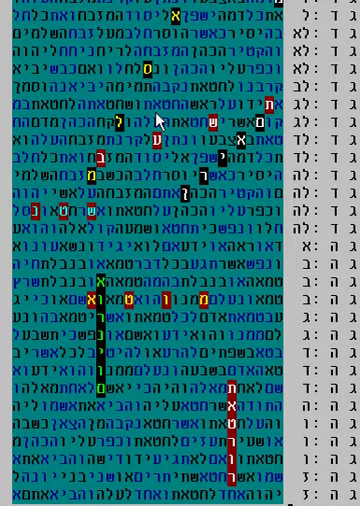